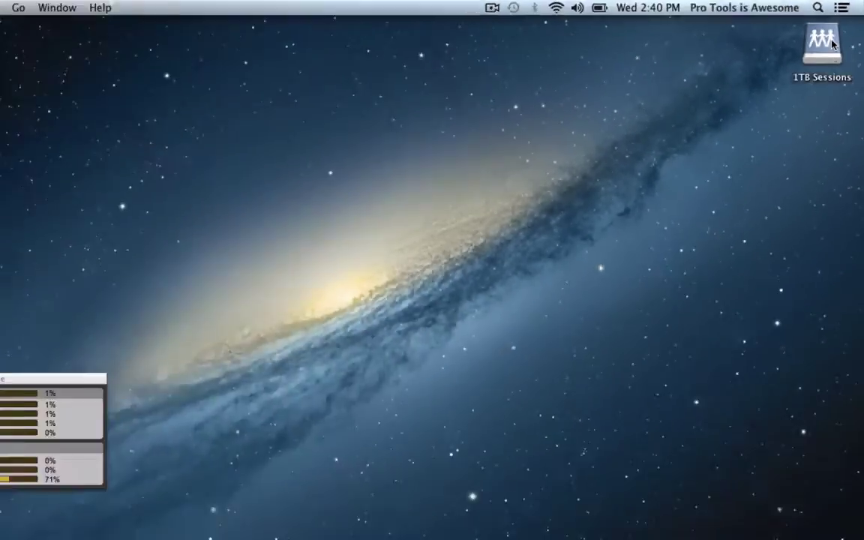
- Open MSF_OMF_Example.ptx from the MSF_OMF_Example folder on the 1TB Sessions volume
double_click(803, 84)
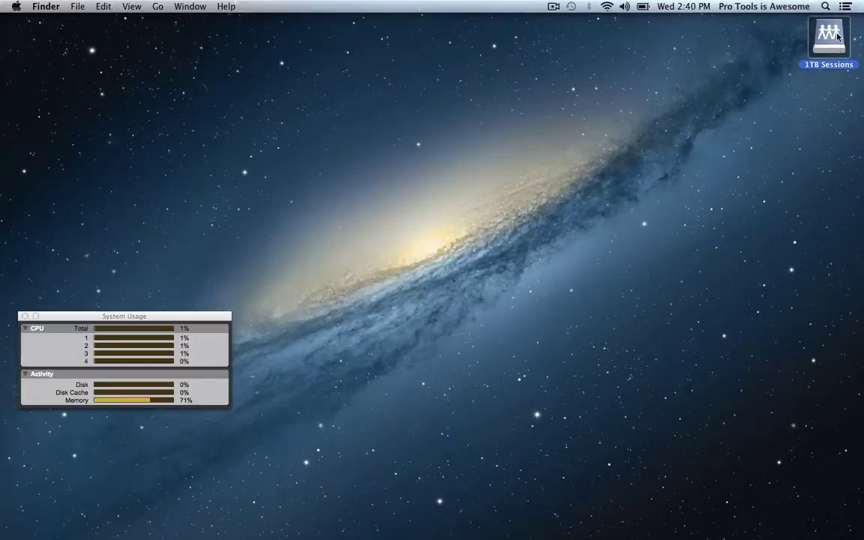
double_click(366, 300)
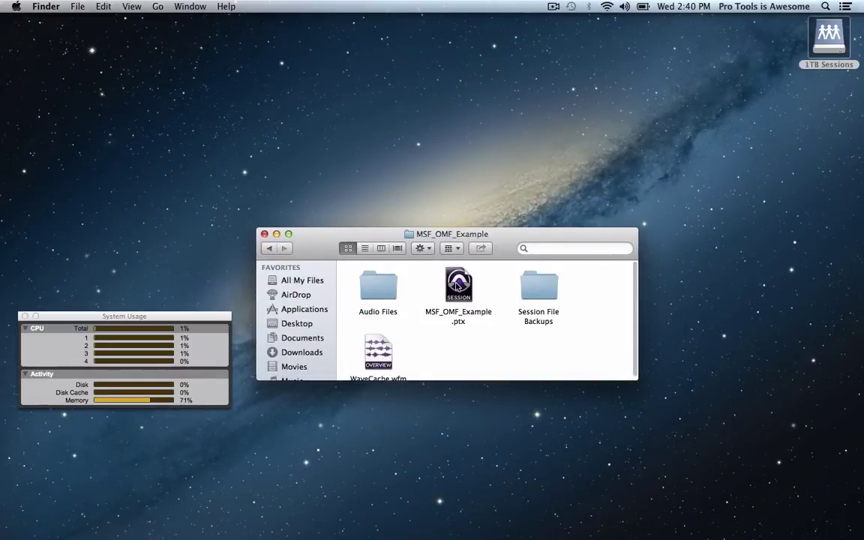
click(457, 285)
double_click(456, 285)
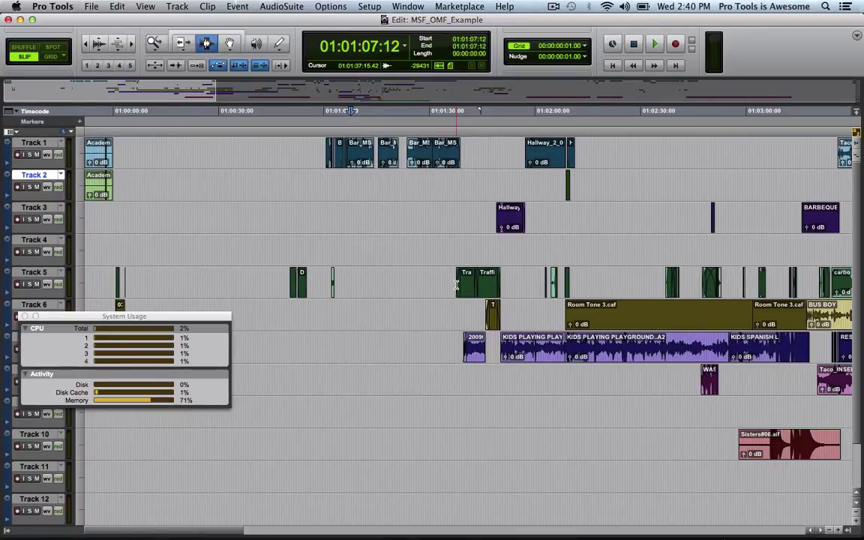
- Play the session briefly, then play again from 01:01:40:00 and stop
key(space)
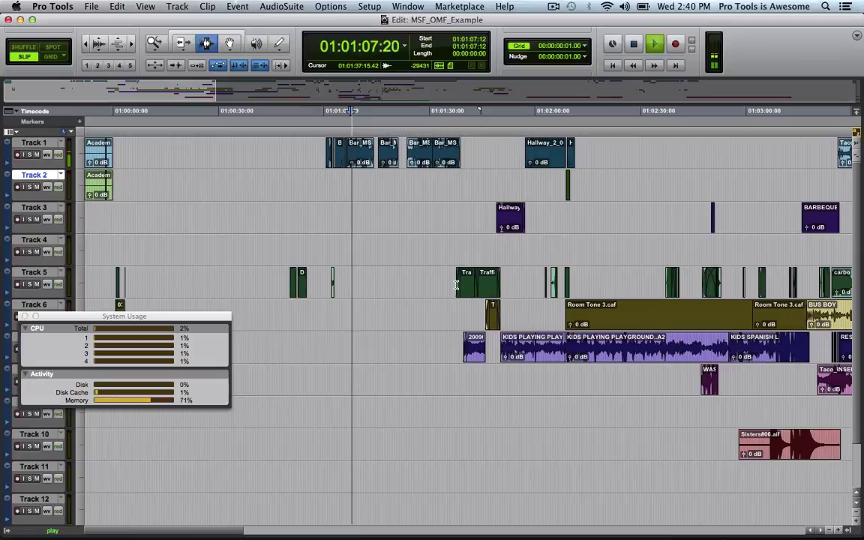
key(space)
click(465, 198)
key(space)
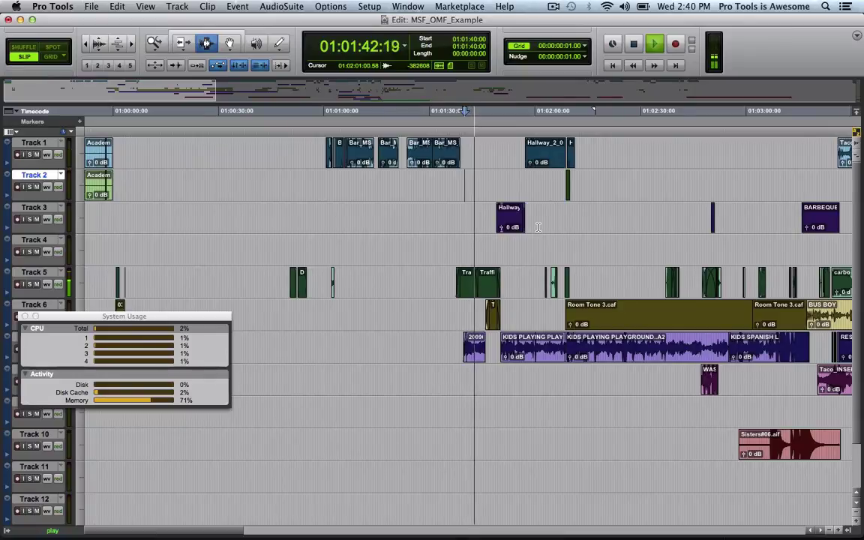
key(space)
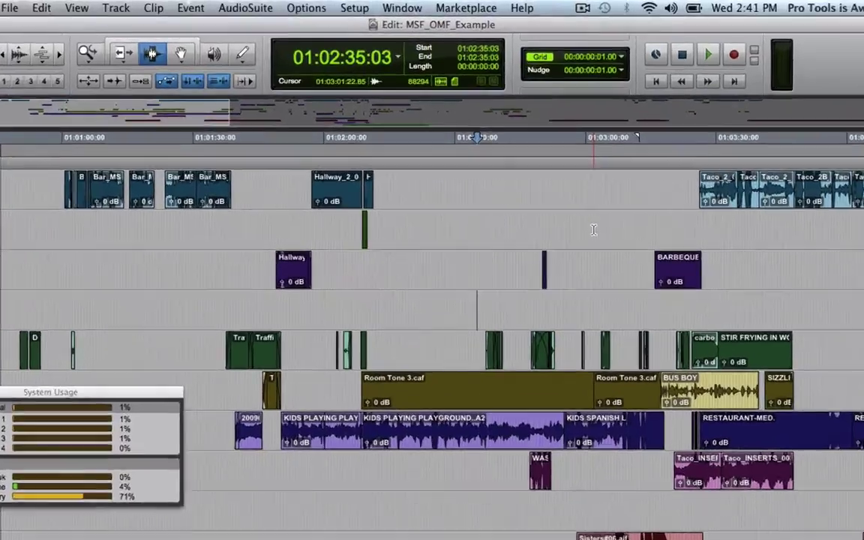
- Open a new Volumes workspace and show the Perm. choices for 1TB Sessions
click(417, 6)
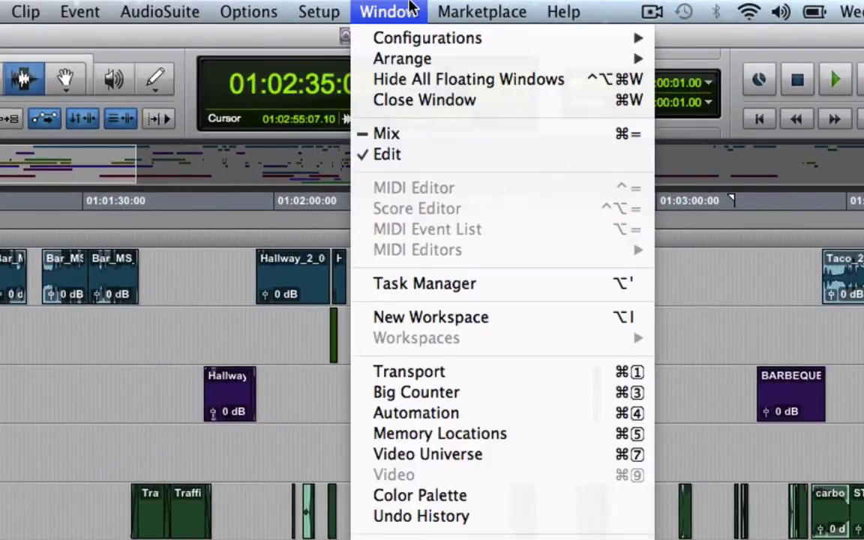
click(409, 319)
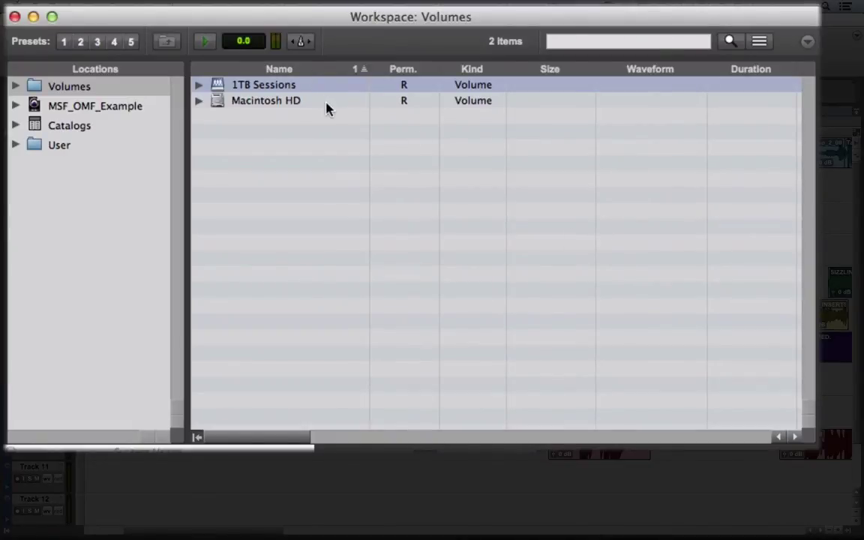
click(403, 88)
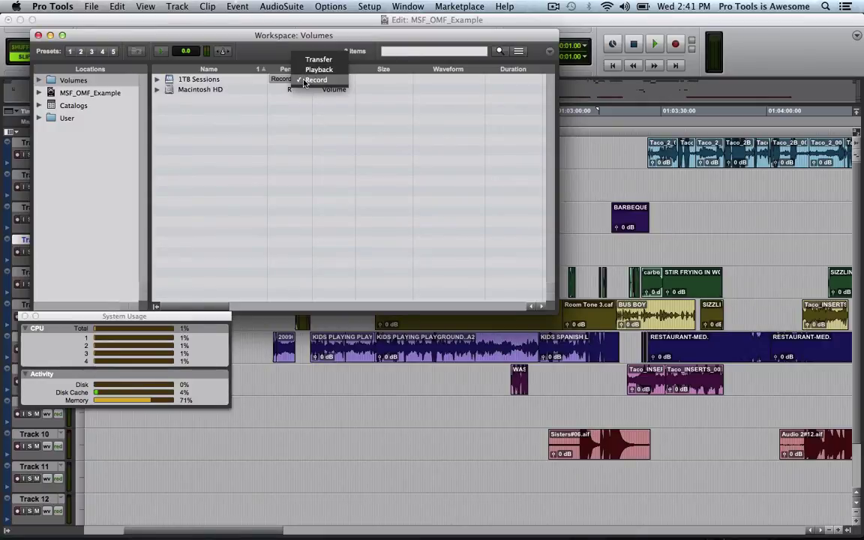
- Keep the 1TB Sessions volume permission set to Record (R)
click(304, 81)
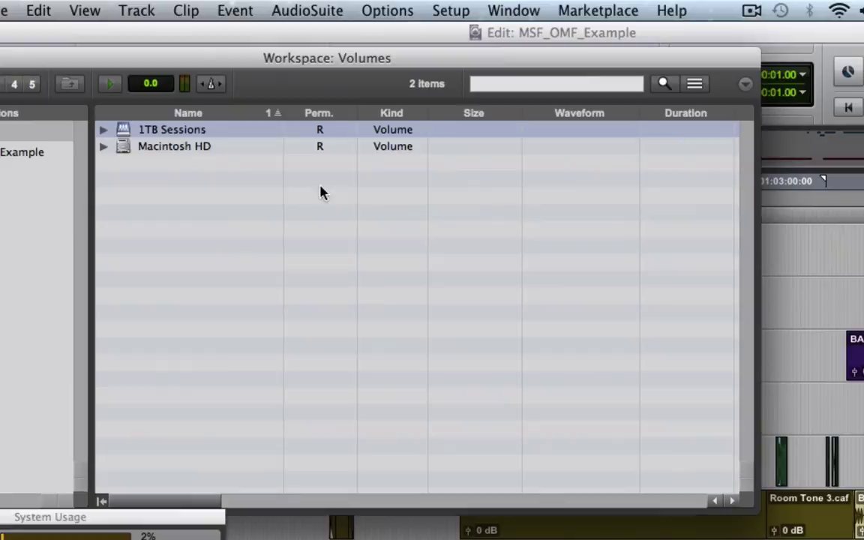
- Change the Playback Engine disk cache size from 3 GB to Normal
click(453, 9)
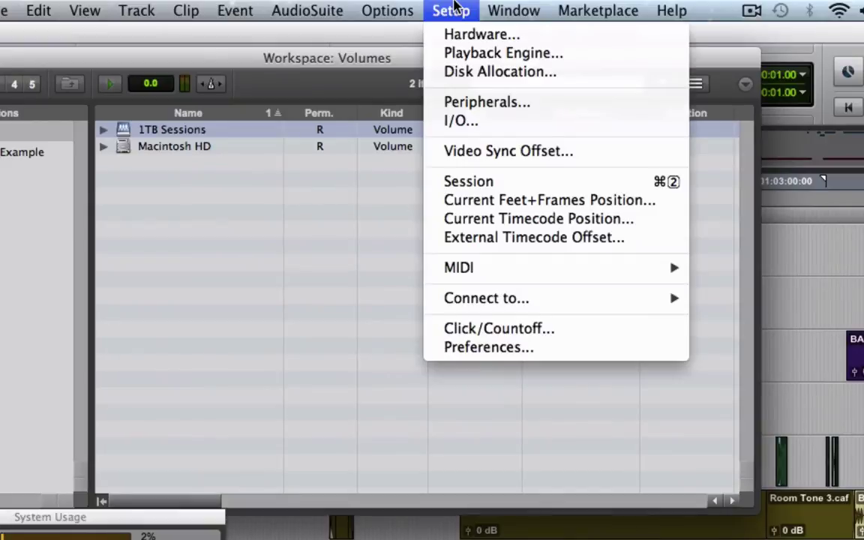
click(457, 52)
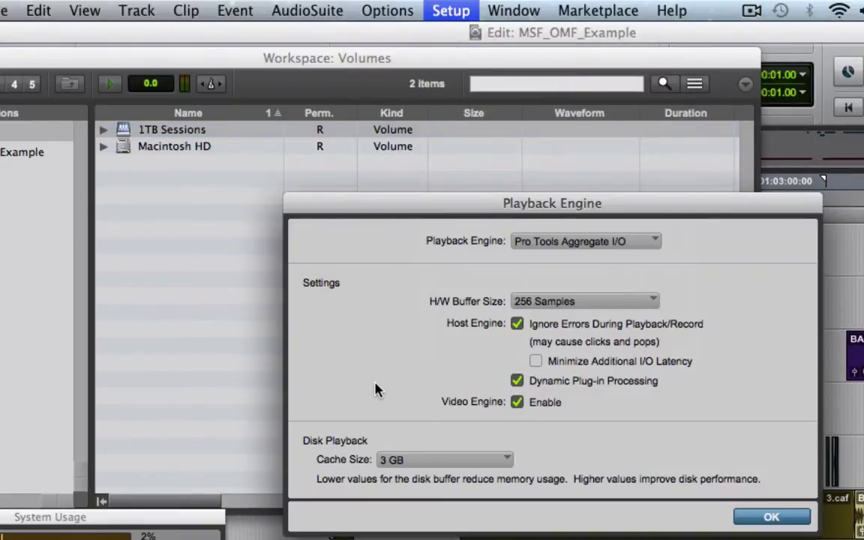
click(428, 468)
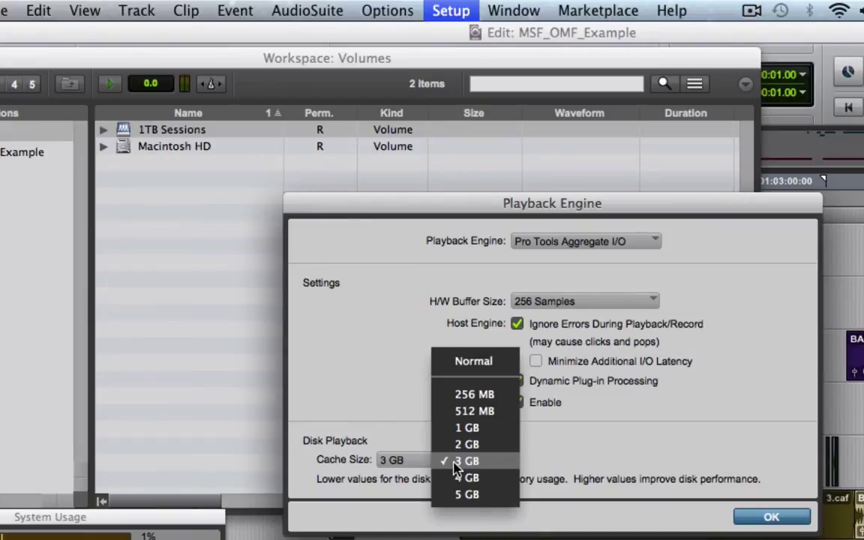
click(480, 366)
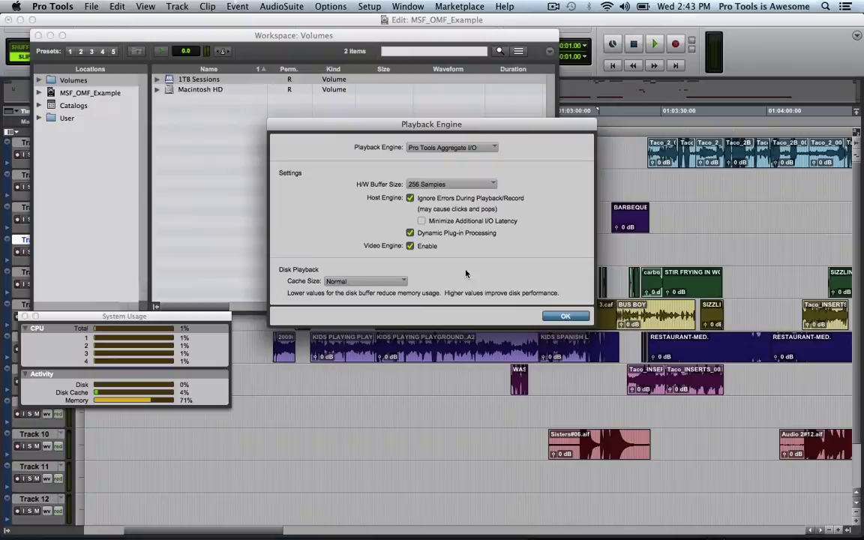
- Apply the Normal cache, close the Volumes workspace, and test playback from 01:03:33 and 01:03:42:21
click(548, 316)
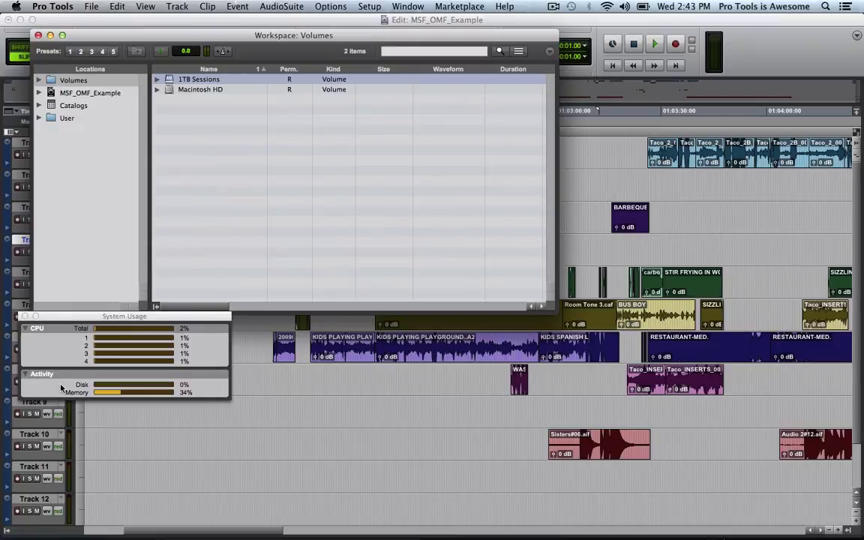
key(alt+i)
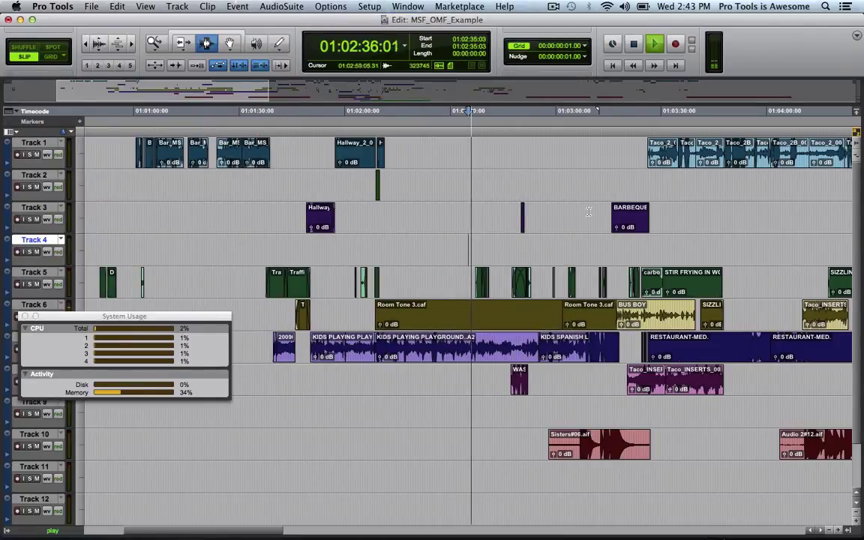
key(space)
click(673, 185)
key(space)
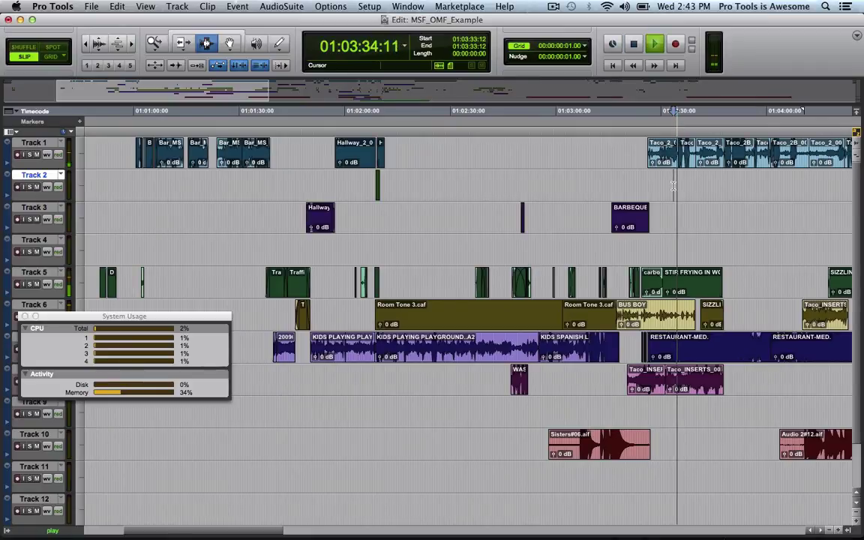
key(space)
click(706, 184)
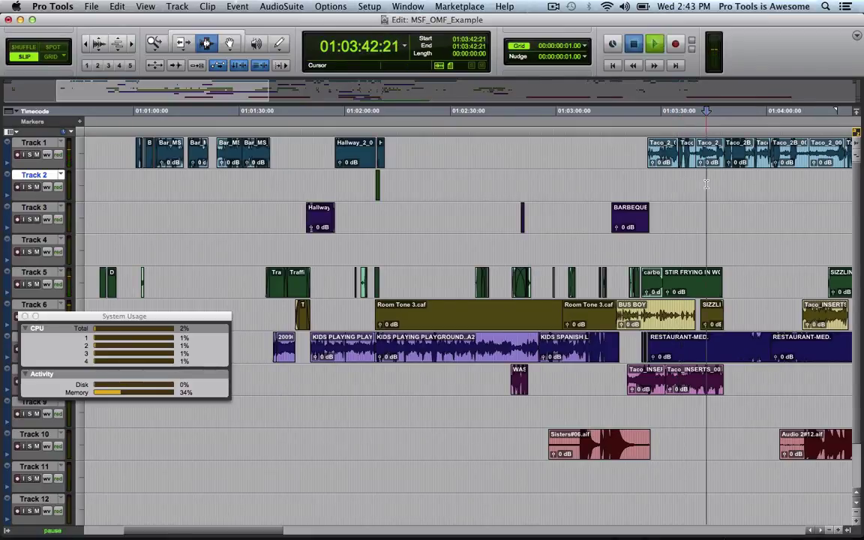
key(space)
key(space)
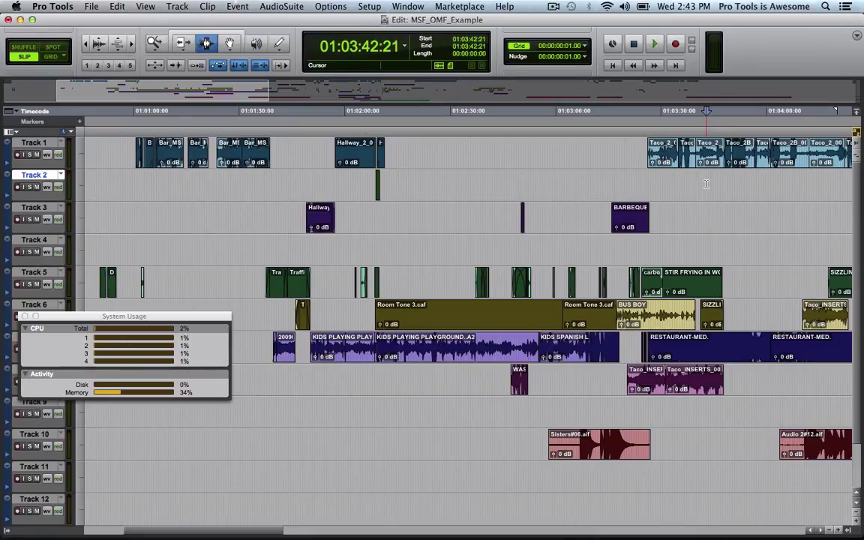
- Set the Playback Engine disk cache size to 2 GB
click(370, 7)
click(371, 33)
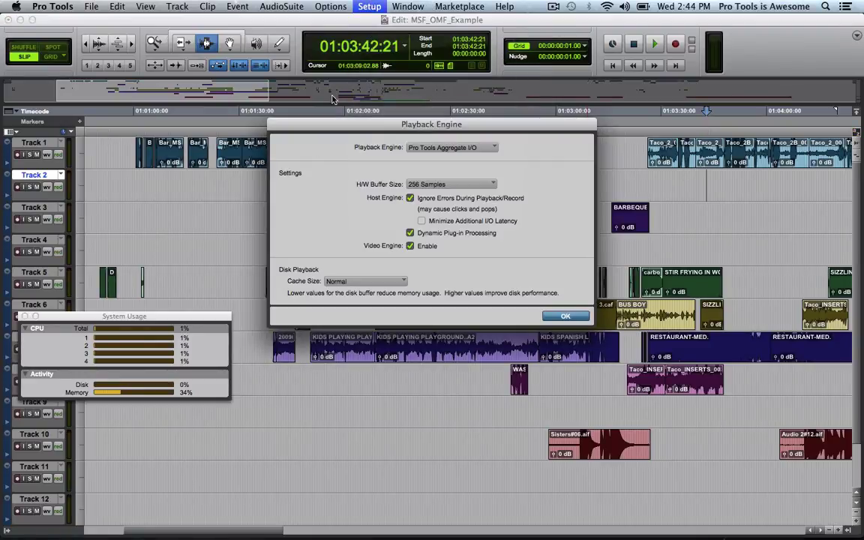
click(336, 283)
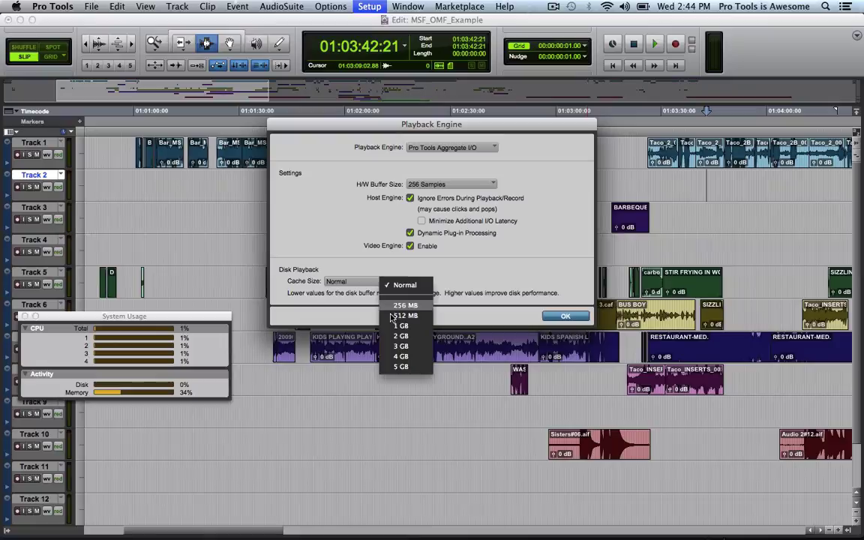
click(403, 337)
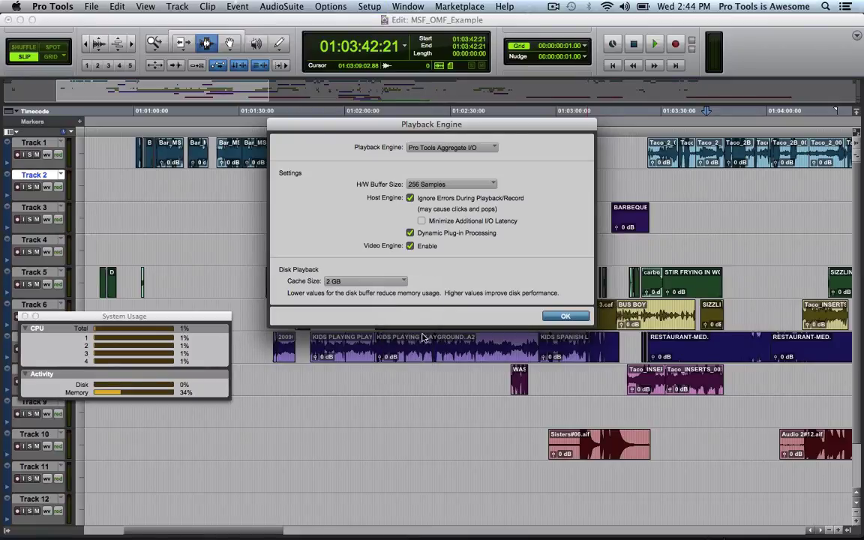
click(562, 318)
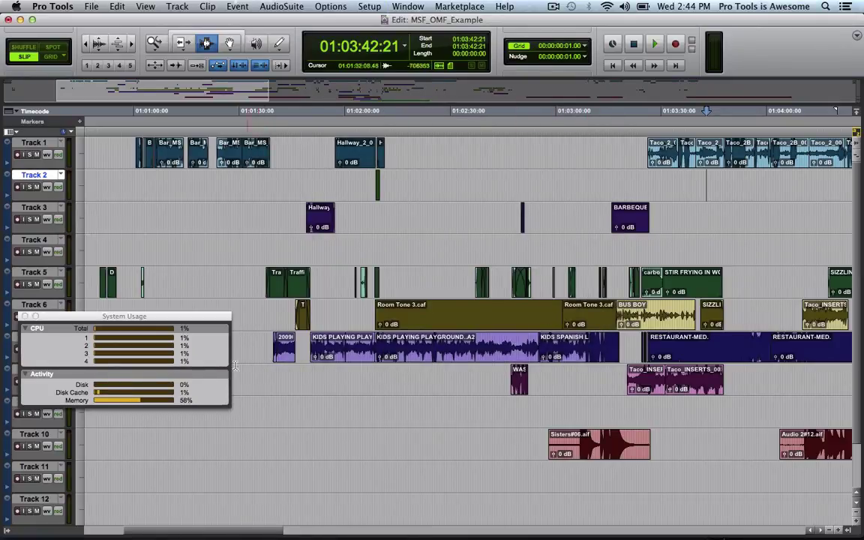